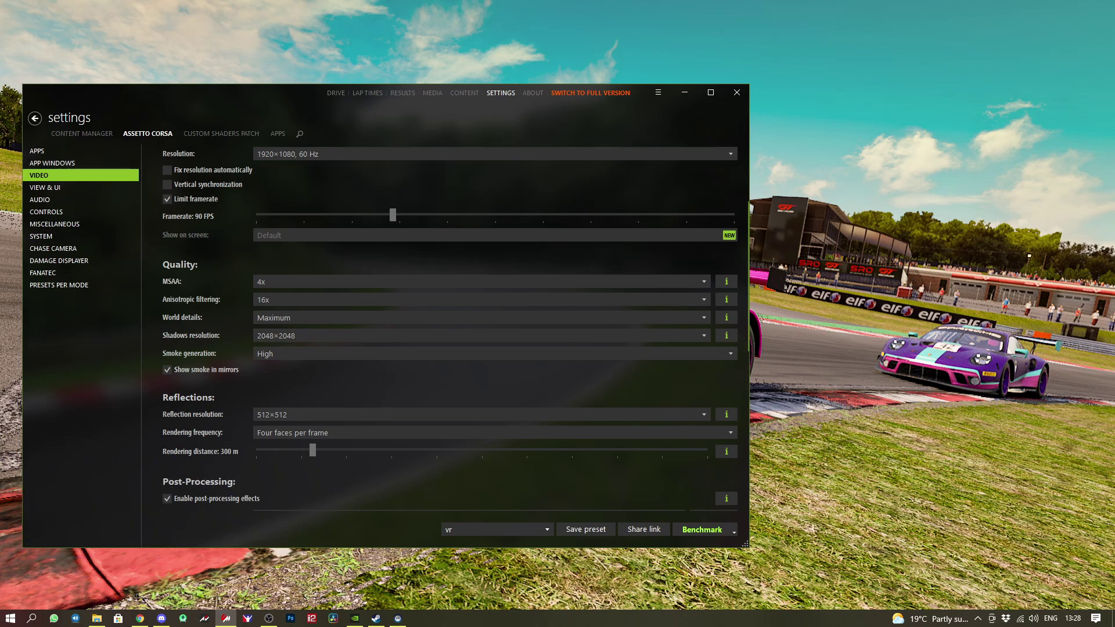
pyautogui.scroll(3, 450, 343)
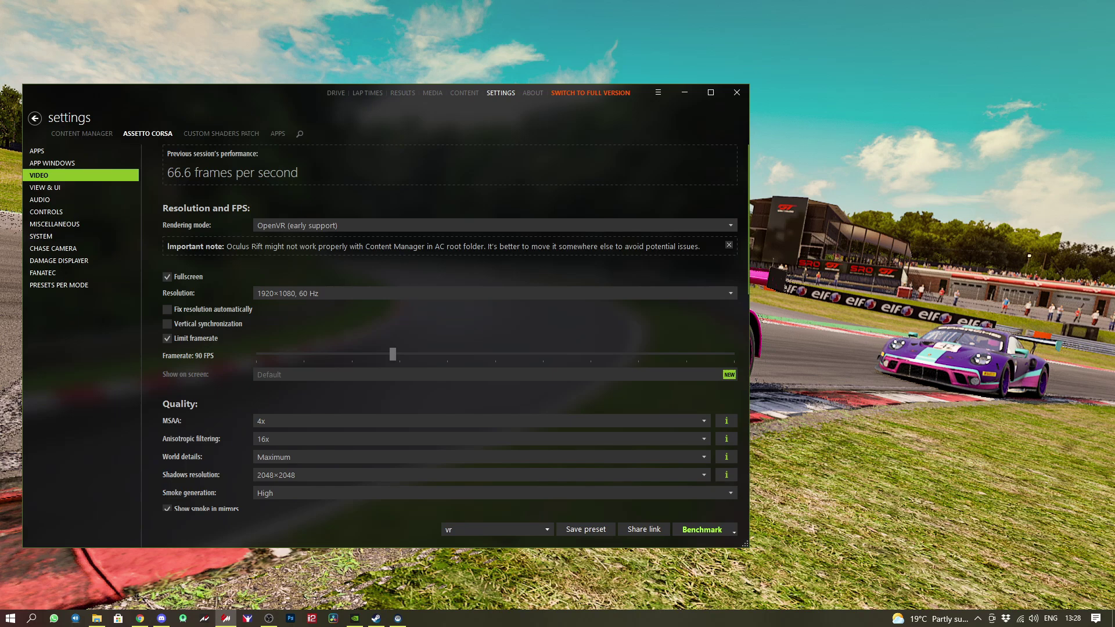
pyautogui.scroll(-2, 450, 328)
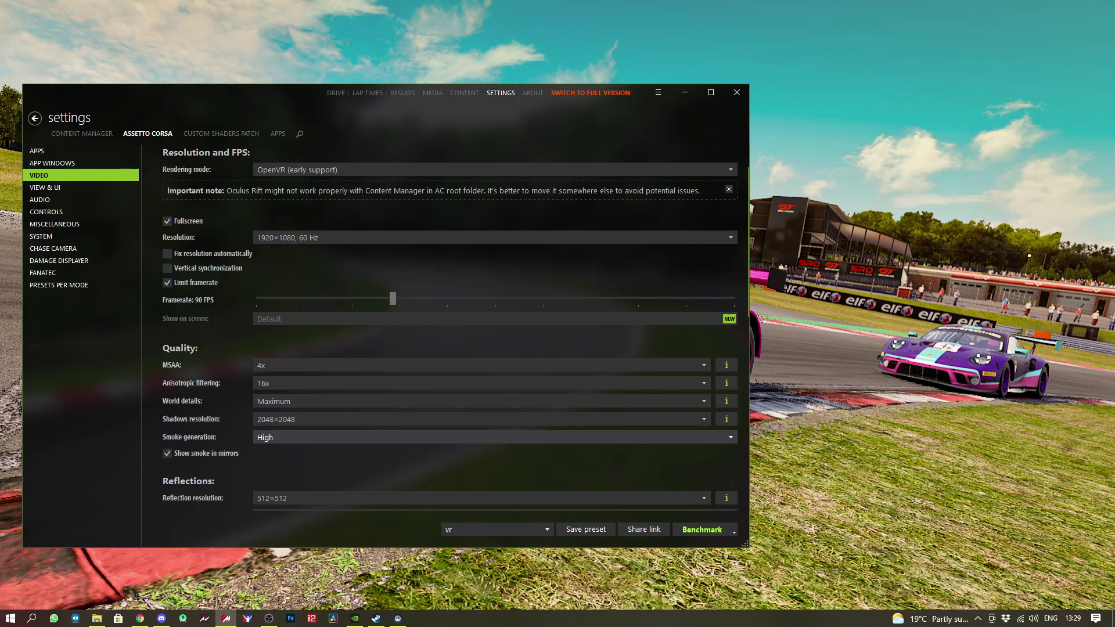
pyautogui.scroll(-1, 493, 437)
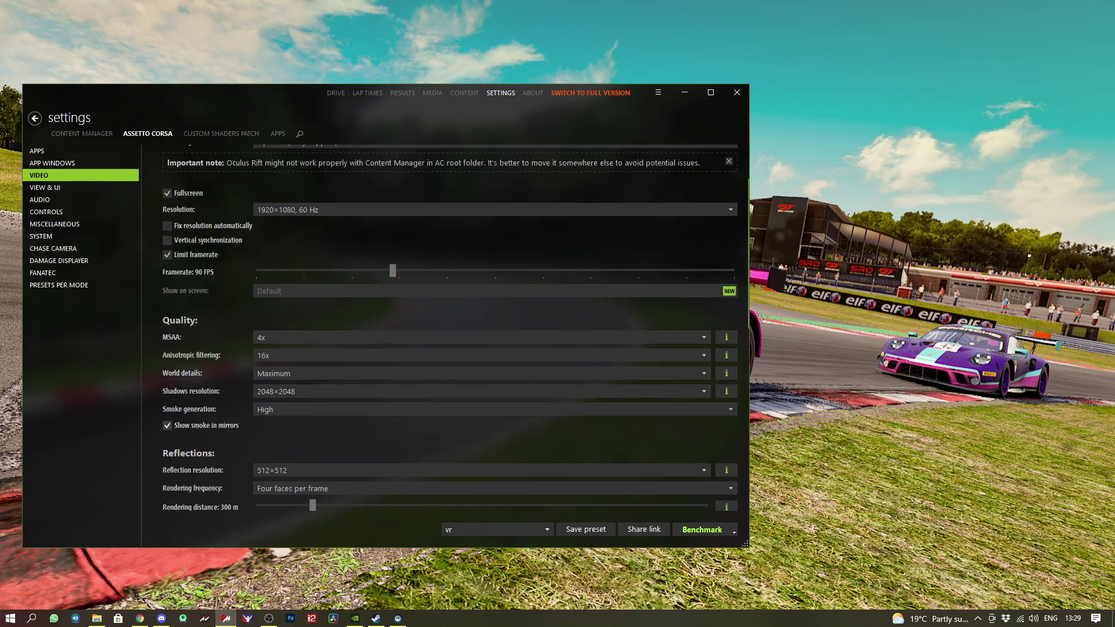
pyautogui.scroll(-1, 493, 465)
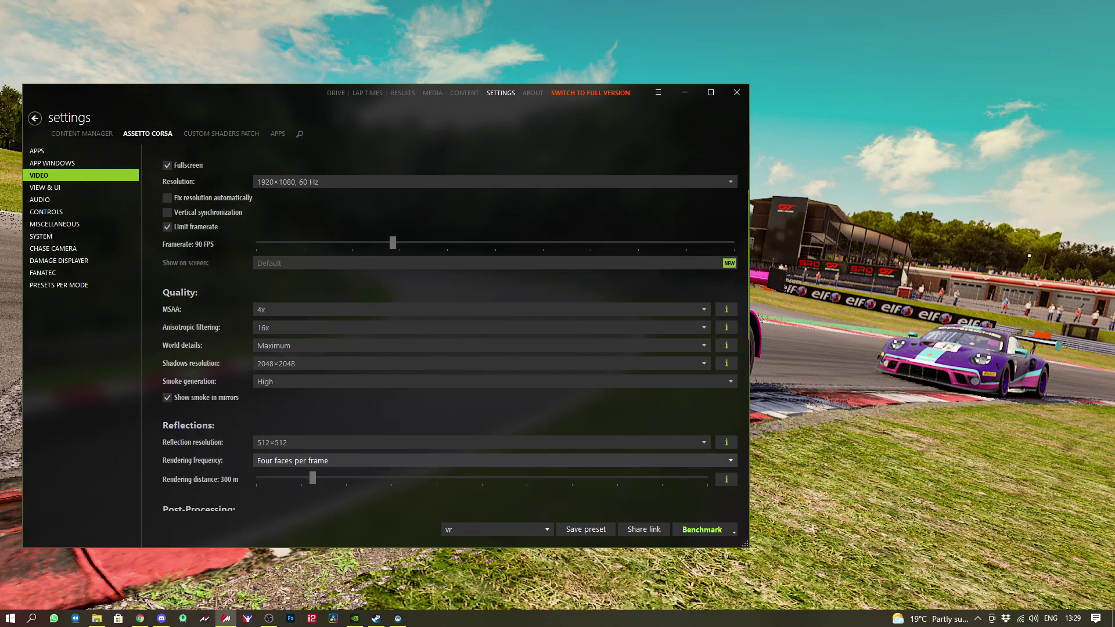
pyautogui.scroll(-4, 493, 465)
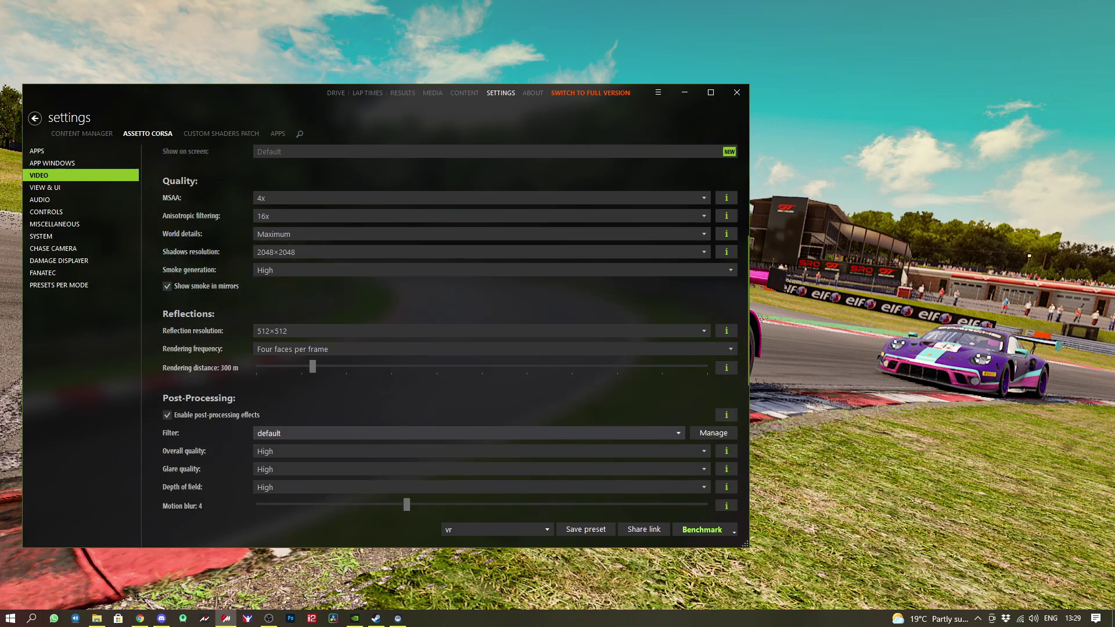
pyautogui.scroll(-1, 493, 465)
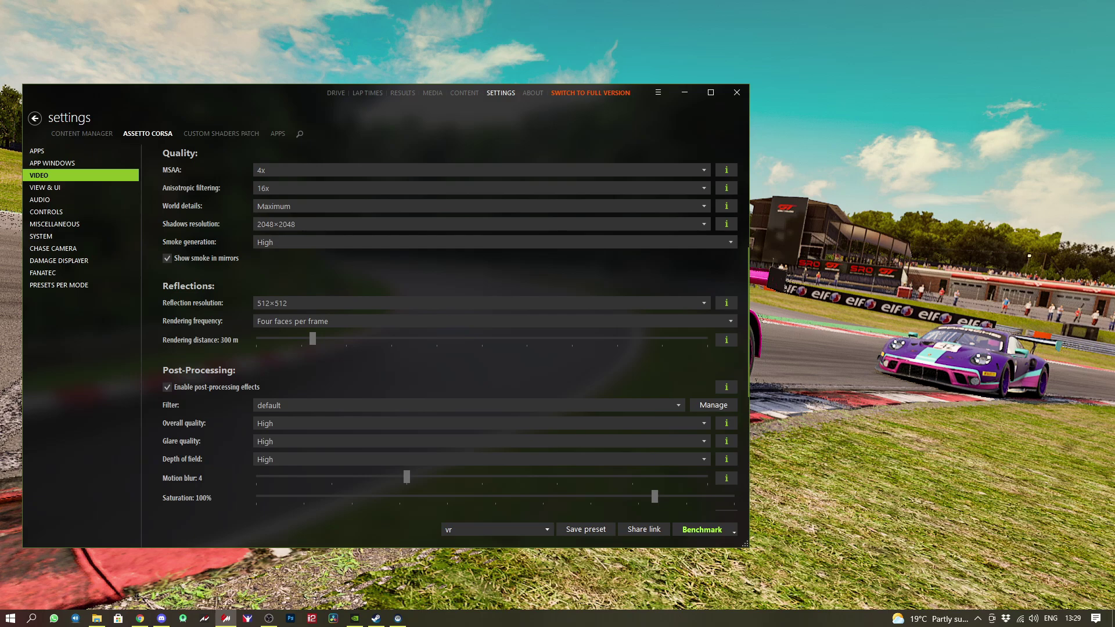
pyautogui.scroll(-4, 467, 306)
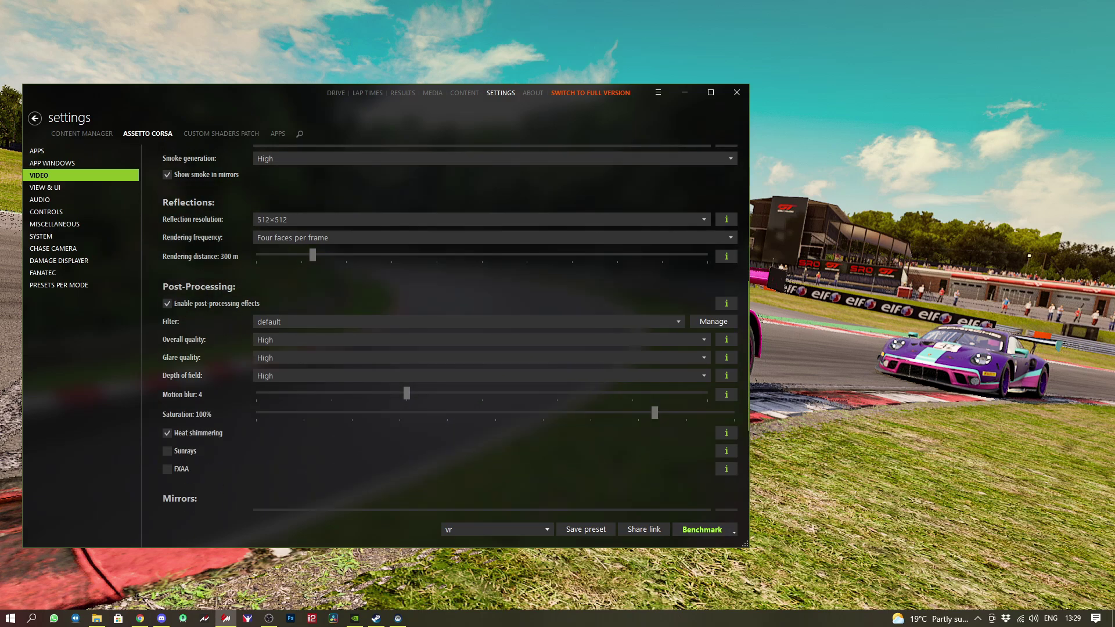
pyautogui.scroll(-1, 450, 328)
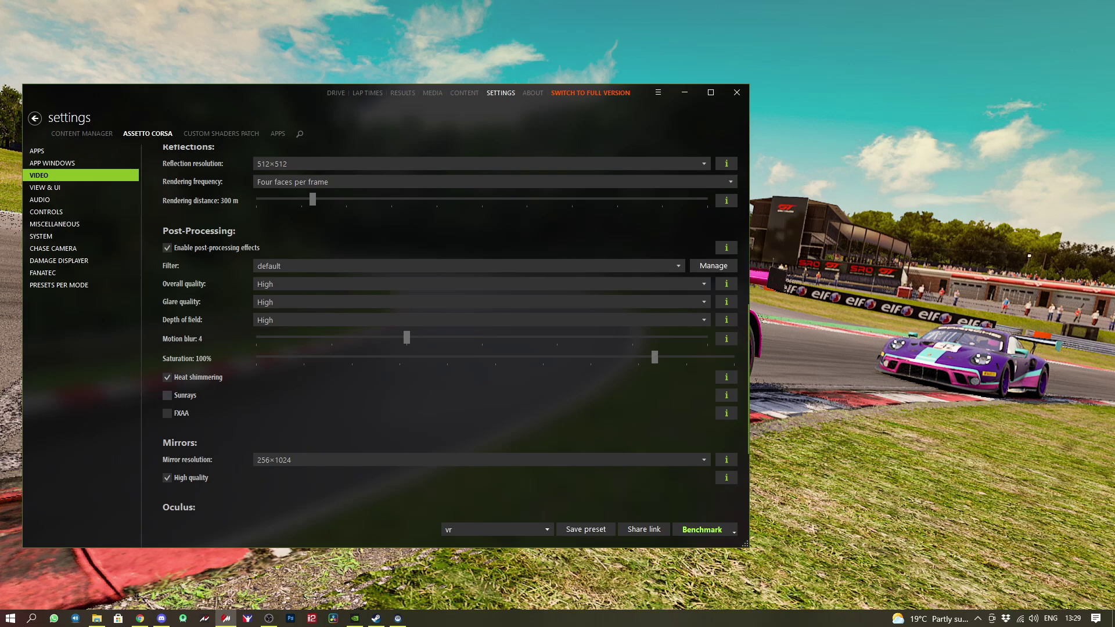
pyautogui.click(168, 396)
pyautogui.click(167, 395)
pyautogui.scroll(-3, 167, 396)
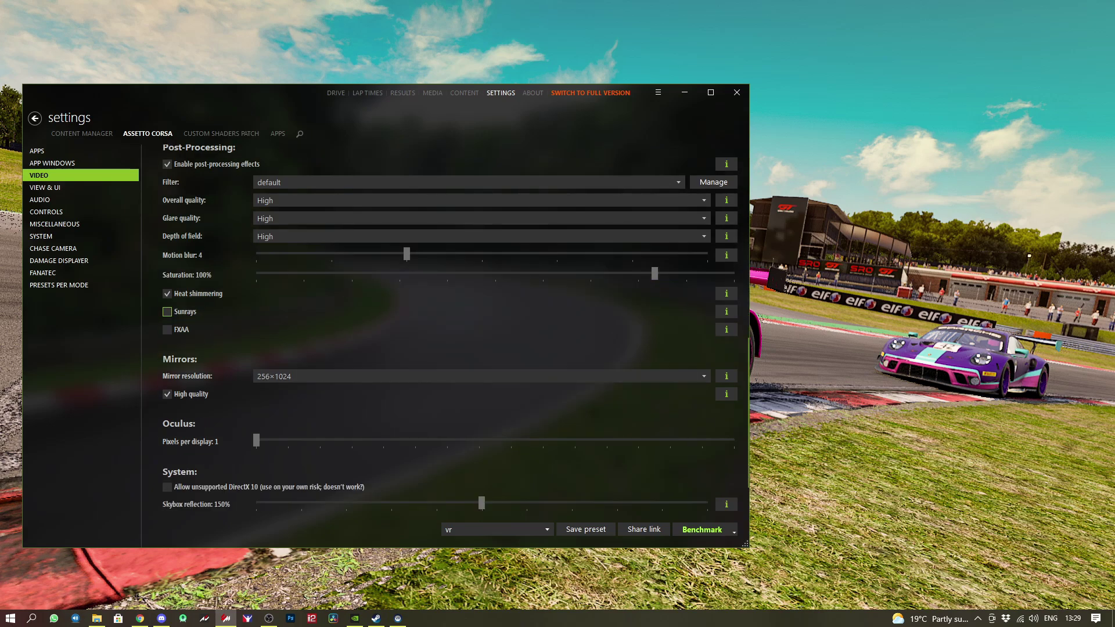
pyautogui.scroll(-2, 167, 396)
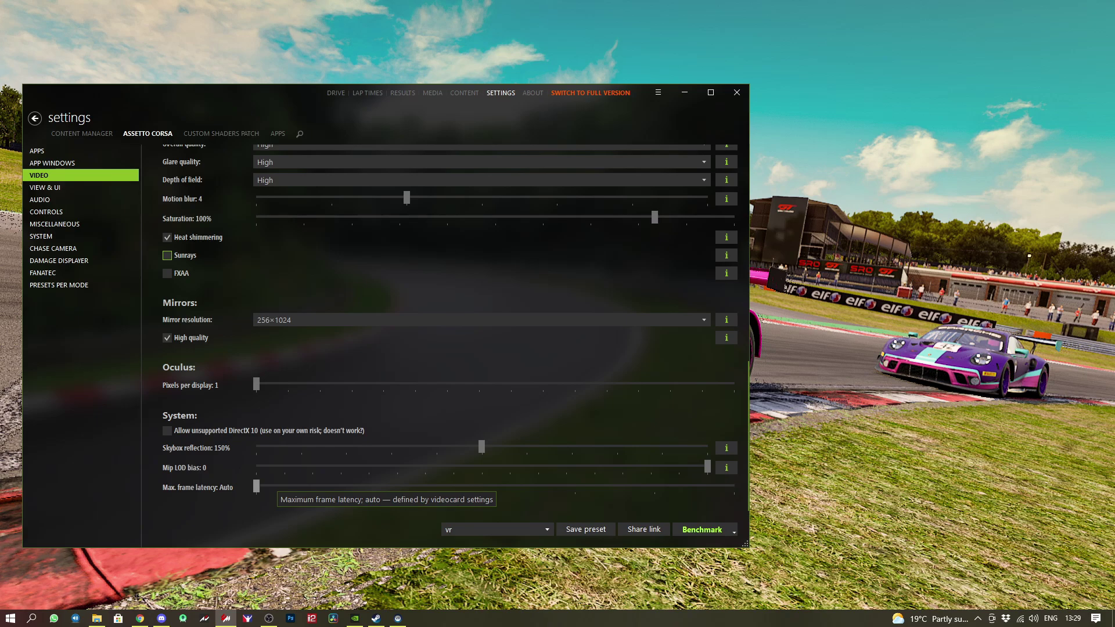
# - Load the vr-stream video preset (MSAA 2x, 512×512 shadows, motion blur off)
pyautogui.click(497, 528)
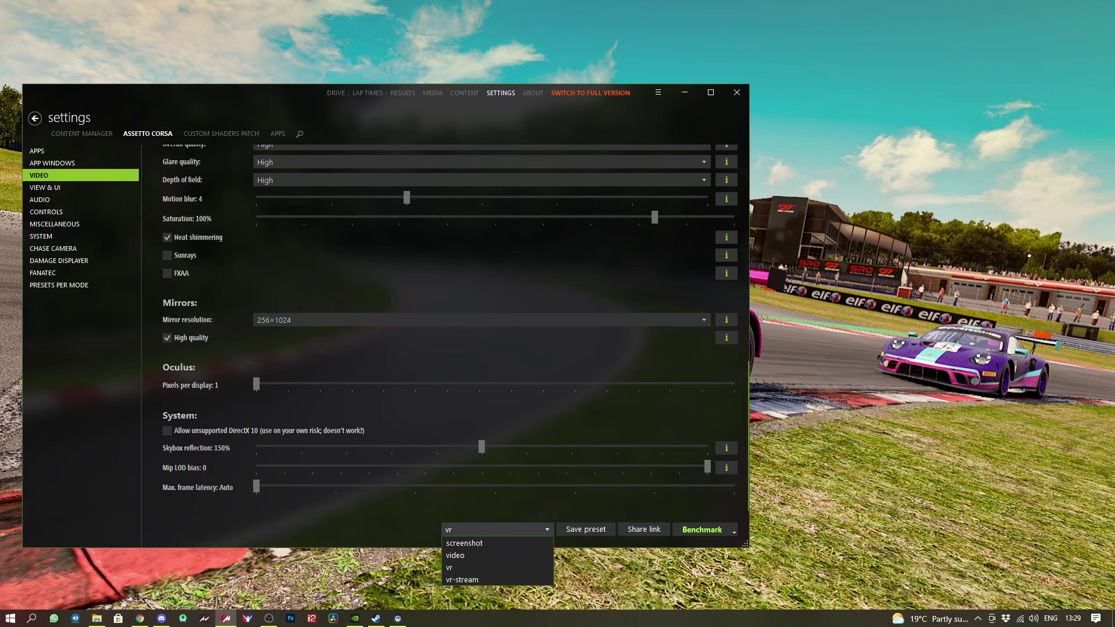
pyautogui.press('Down')
pyautogui.press('Down')
pyautogui.press('Down')
pyautogui.press('Return')
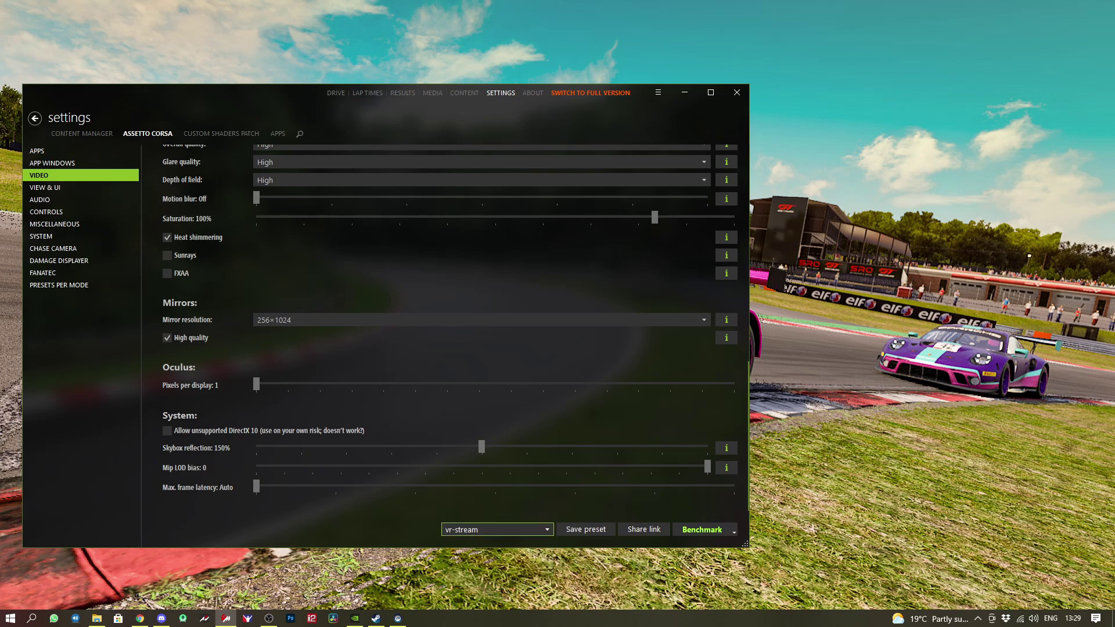
# - Scroll through the video settings to review the values the vr-stream preset applied
pyautogui.scroll(15, 450, 328)
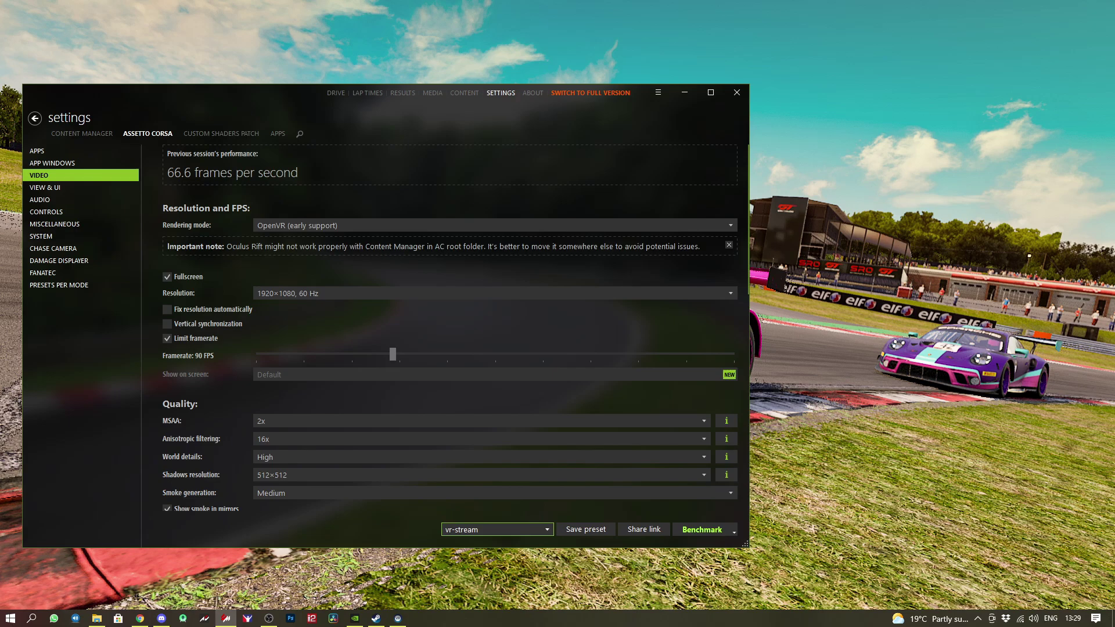
pyautogui.scroll(-2, 450, 328)
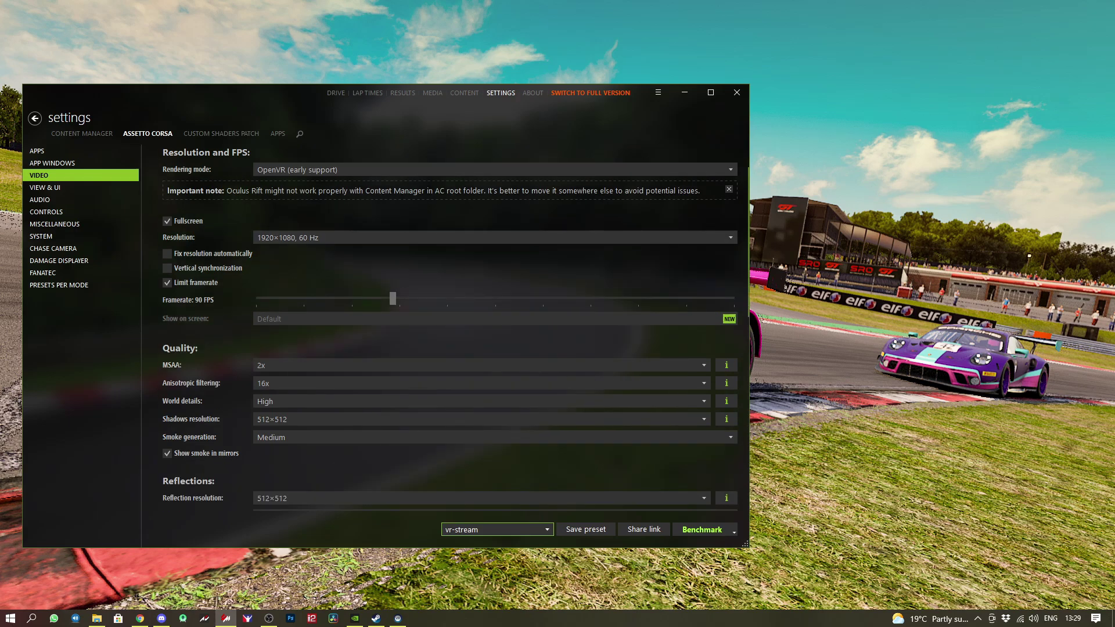
pyautogui.scroll(-2, 450, 328)
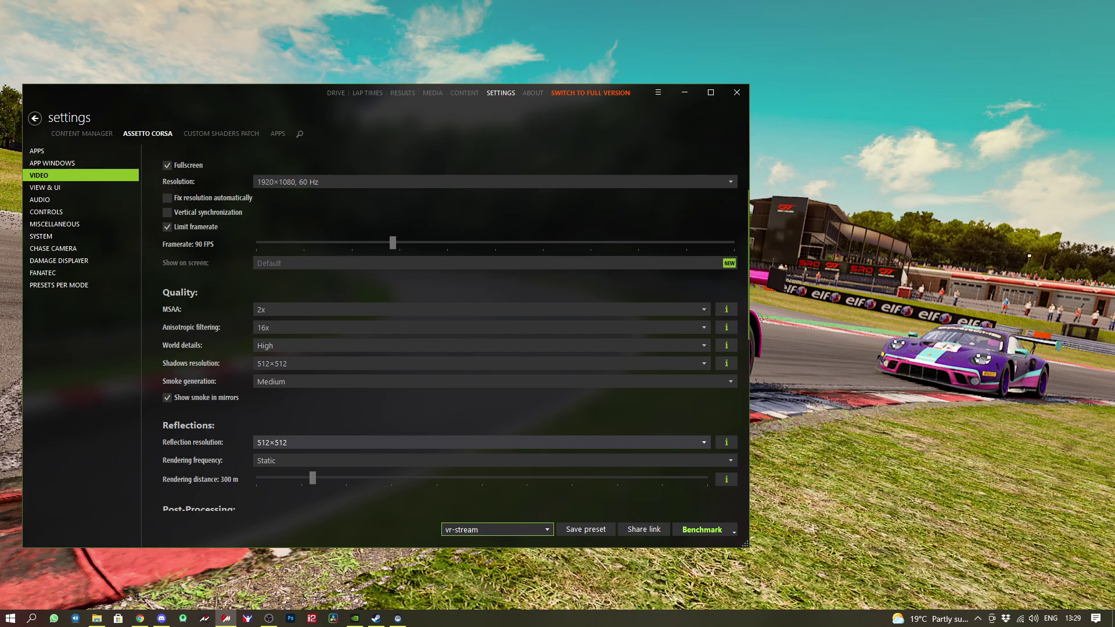
pyautogui.scroll(-2, 449, 329)
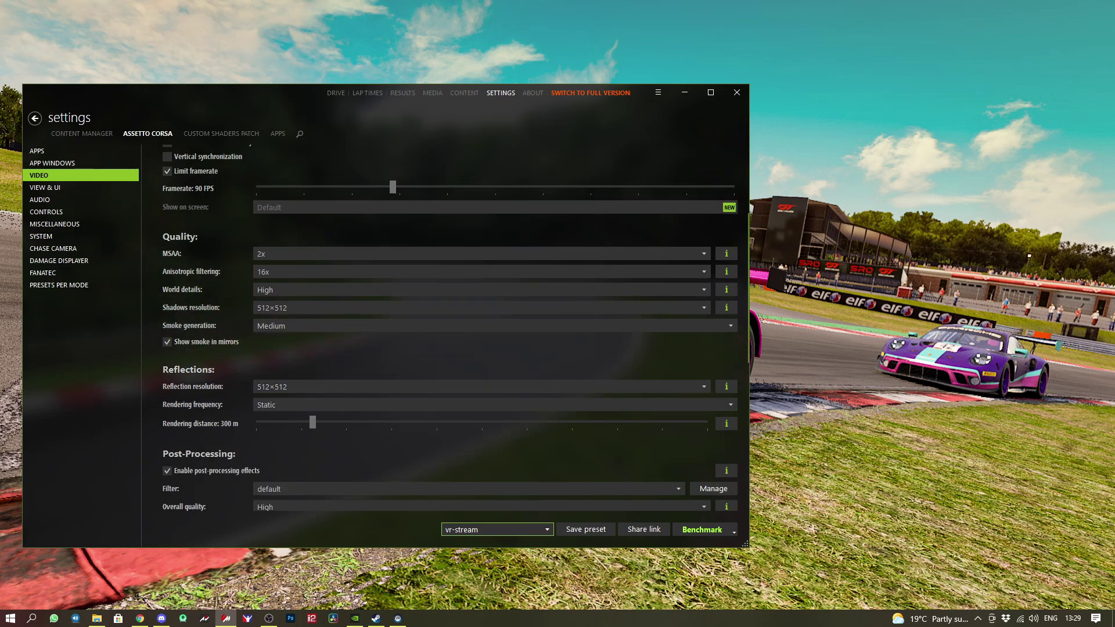
pyautogui.scroll(-3, 450, 329)
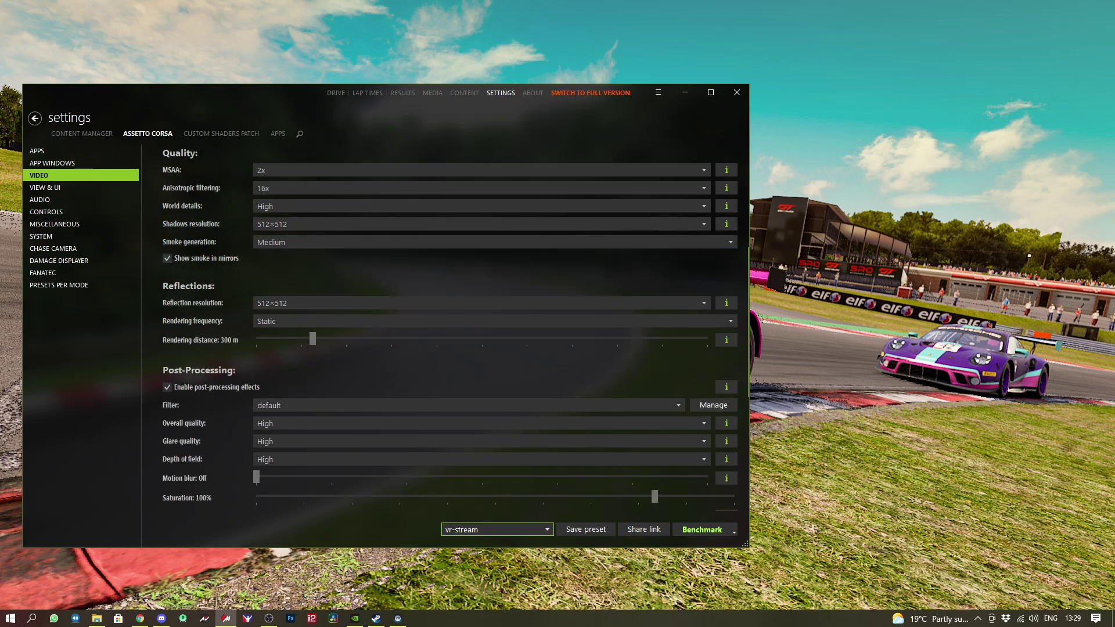
pyautogui.scroll(-2, 455, 324)
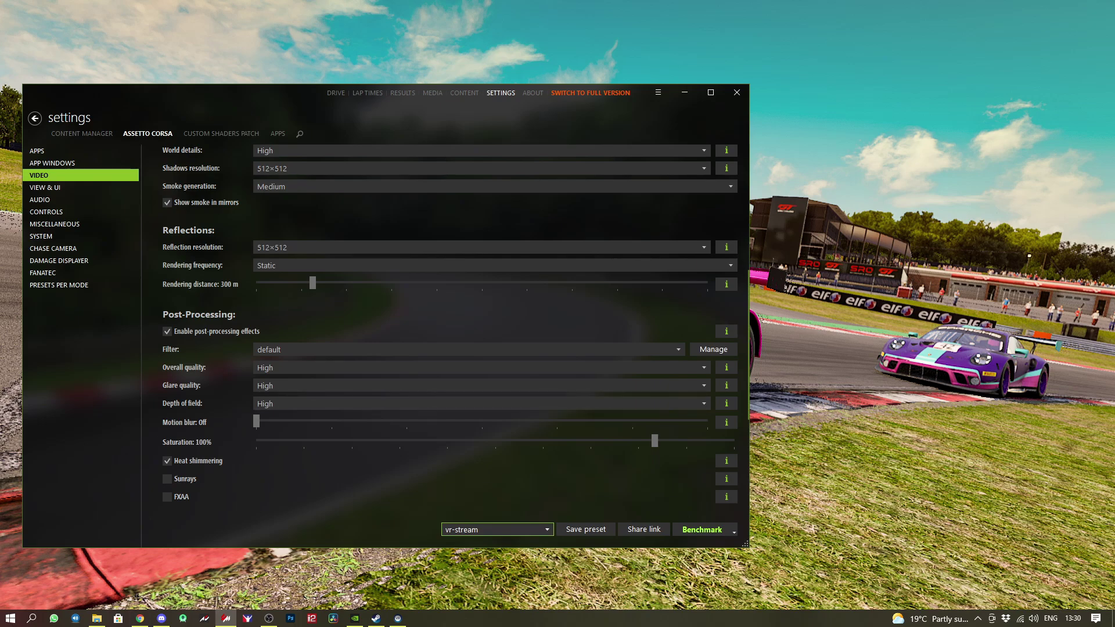
pyautogui.scroll(-7, 450, 328)
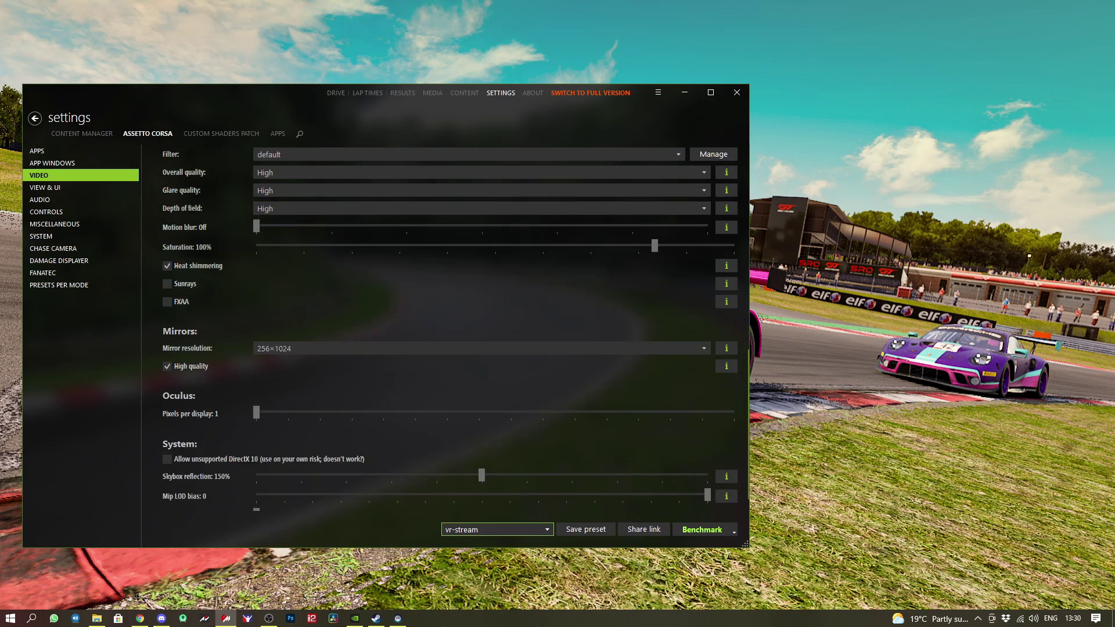
pyautogui.scroll(-1, 450, 328)
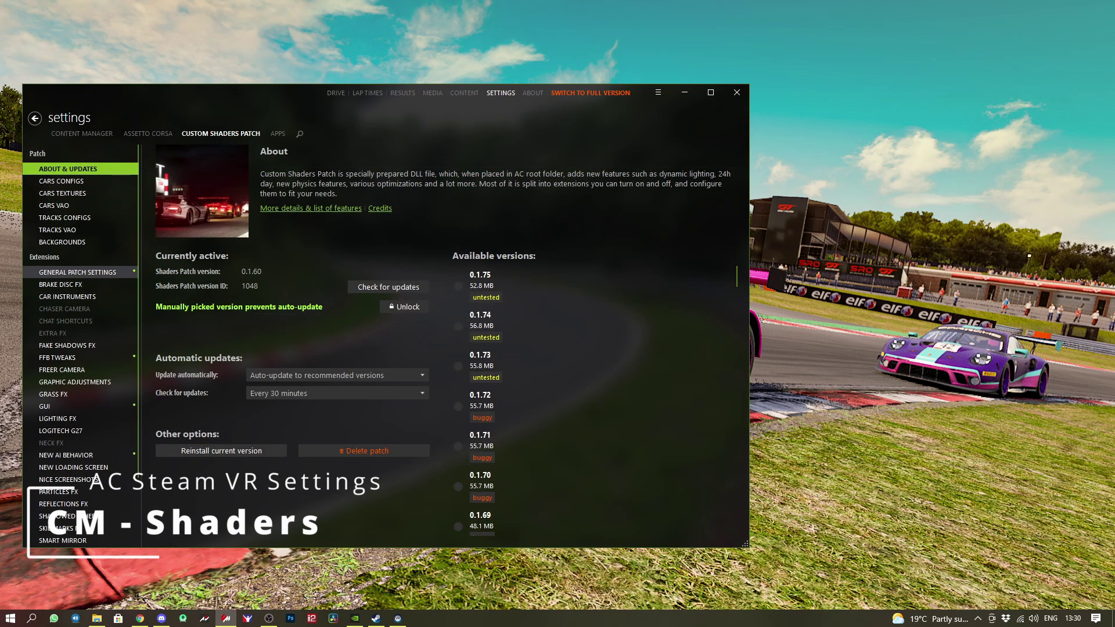
# - Review the General Patch Settings of Custom Shaders Patch, then bring up the Grass FX page
pyautogui.click(79, 271)
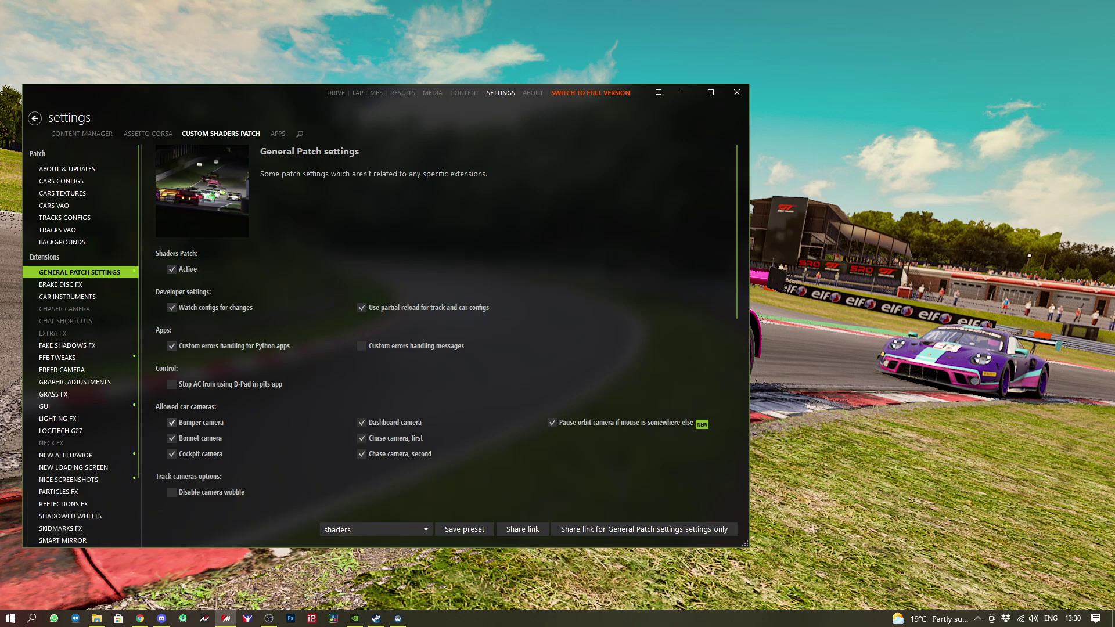
pyautogui.scroll(-3, 446, 328)
pyautogui.scroll(-3, 212, 336)
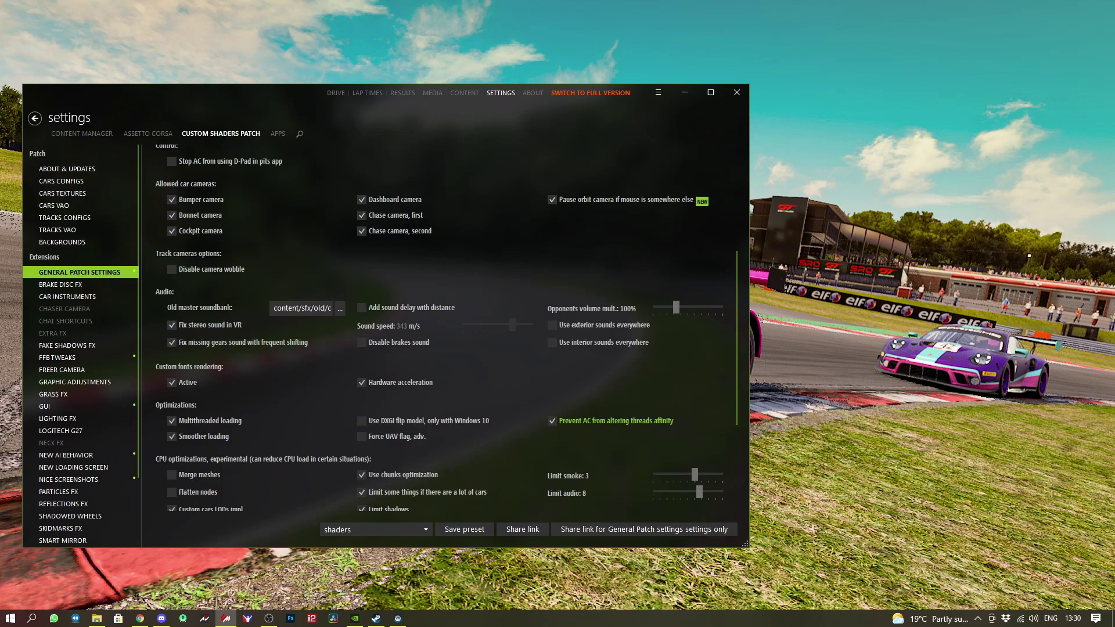
pyautogui.scroll(-3, 447, 328)
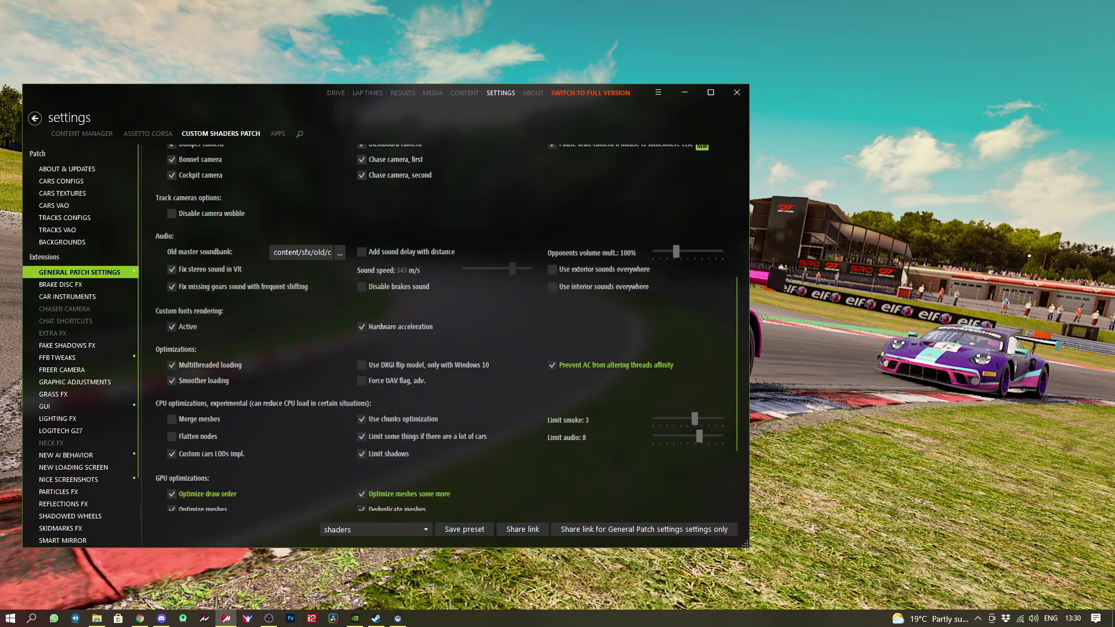
pyautogui.scroll(-2, 447, 328)
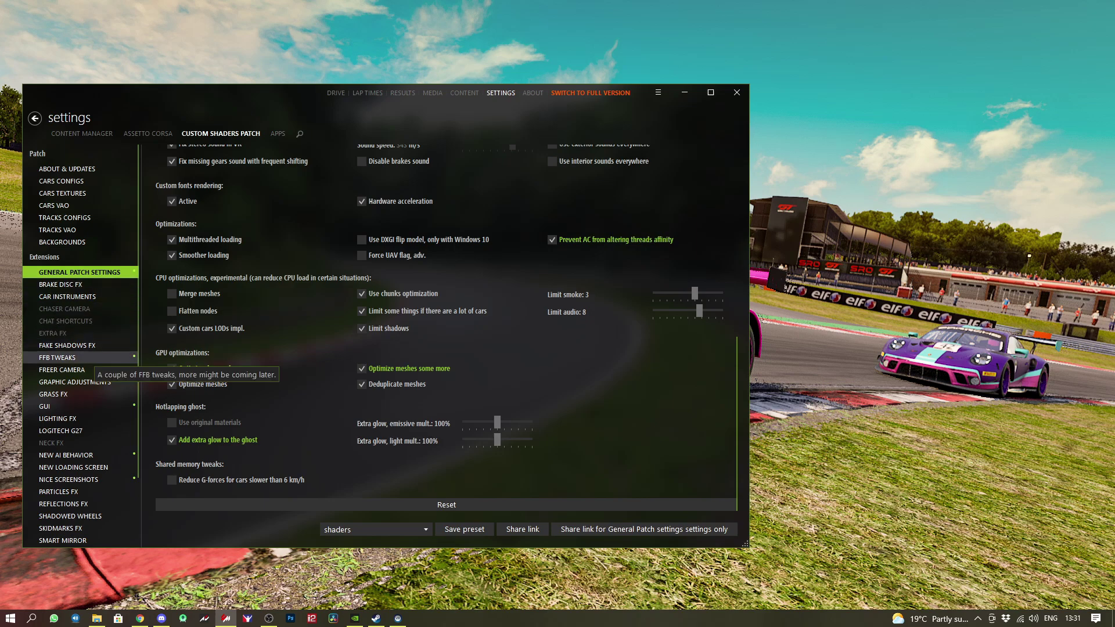
pyautogui.scroll(-2, 82, 360)
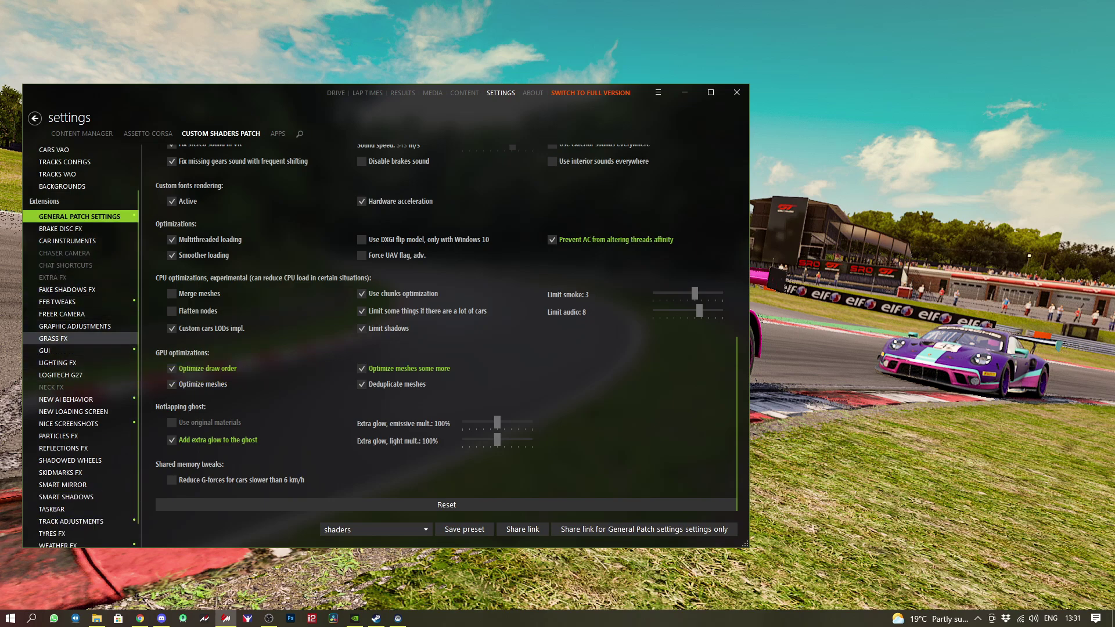
pyautogui.click(53, 338)
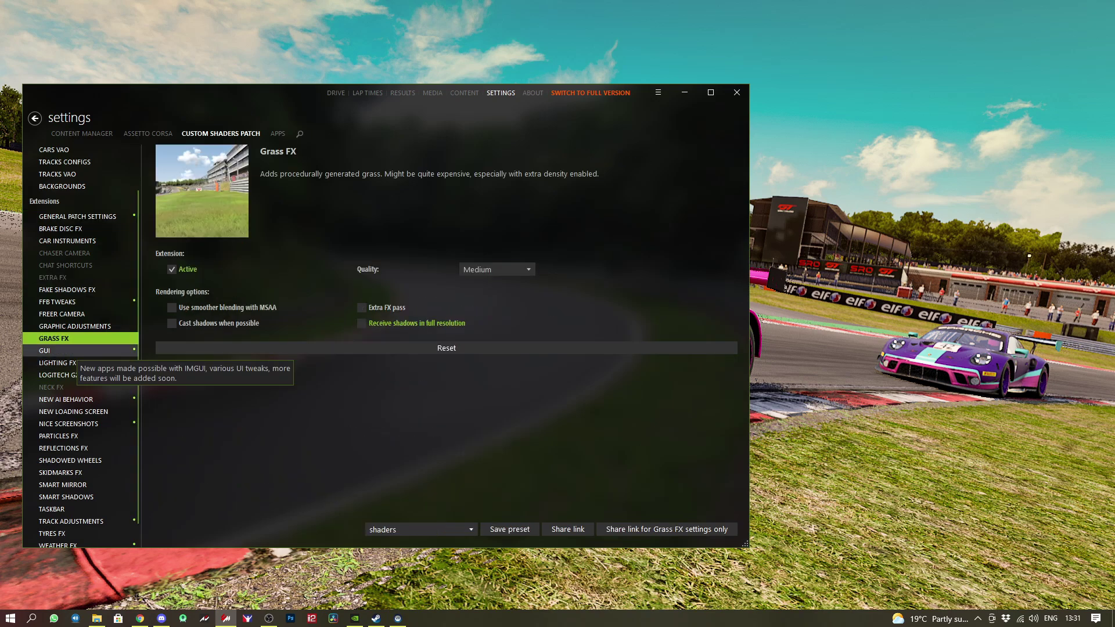
# - Review the Graphic adjustments options, then view the Yebisest and Particles FX pages
pyautogui.click(74, 326)
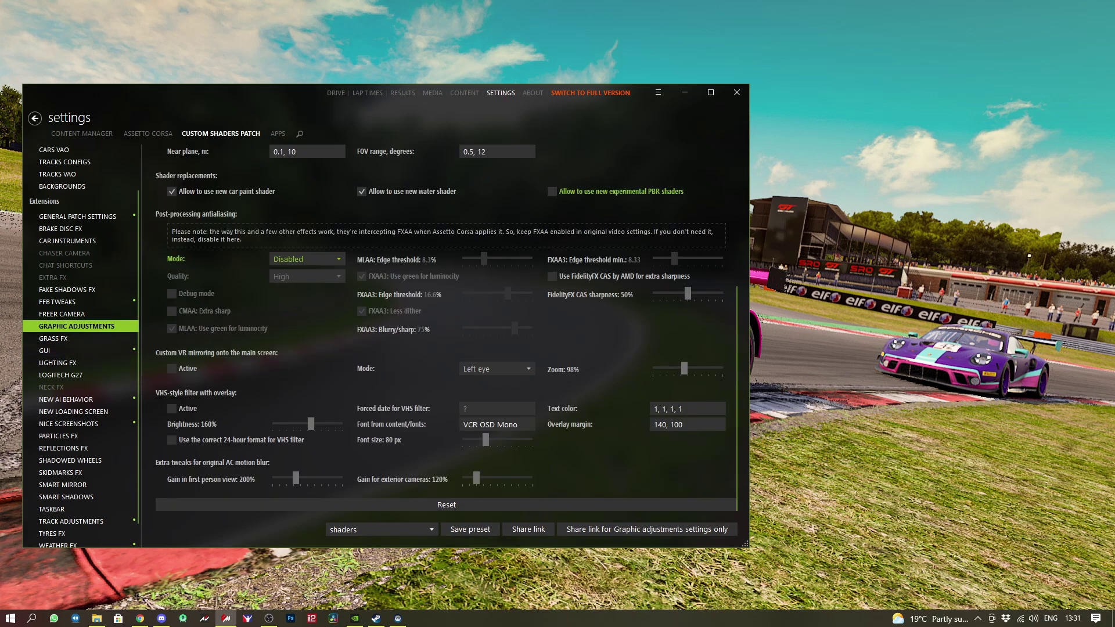
pyautogui.scroll(8, 438, 343)
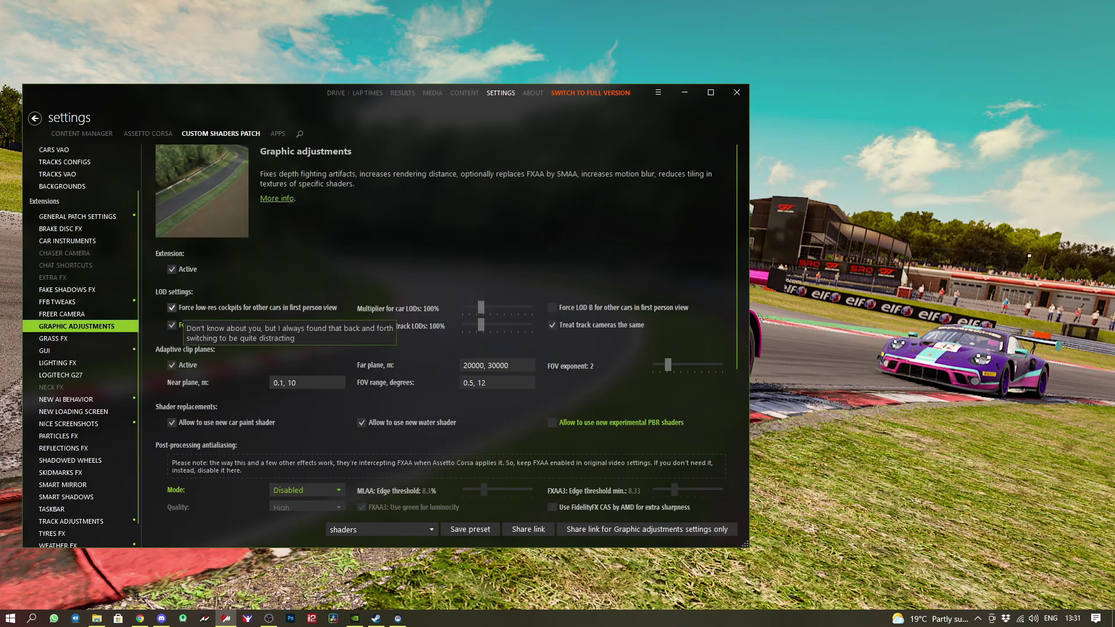
pyautogui.scroll(-2, 439, 342)
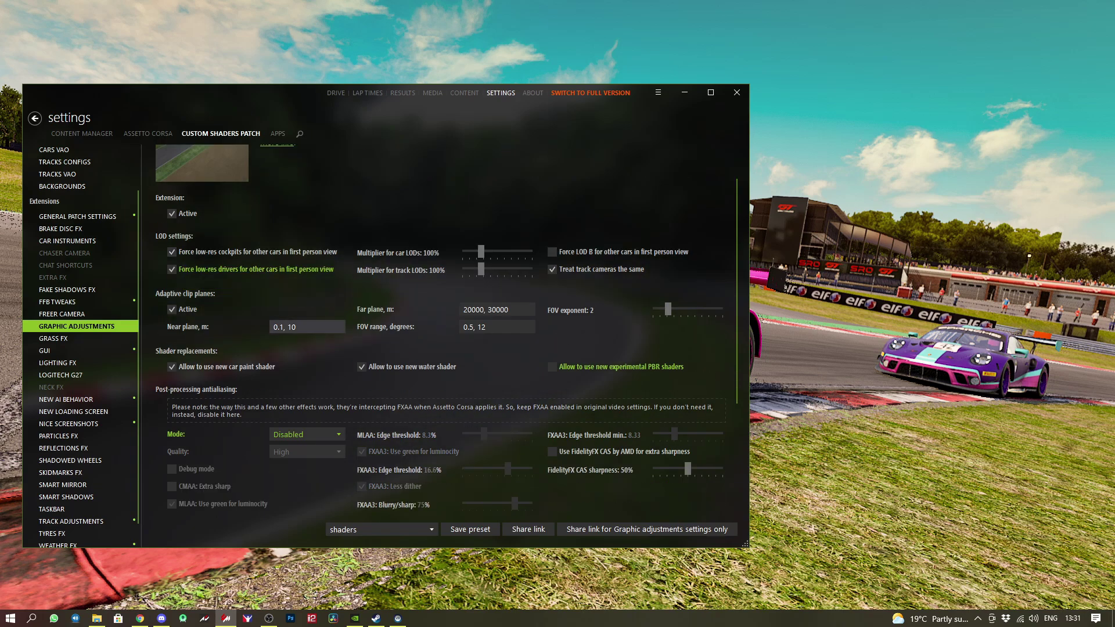
pyautogui.scroll(-3, 447, 328)
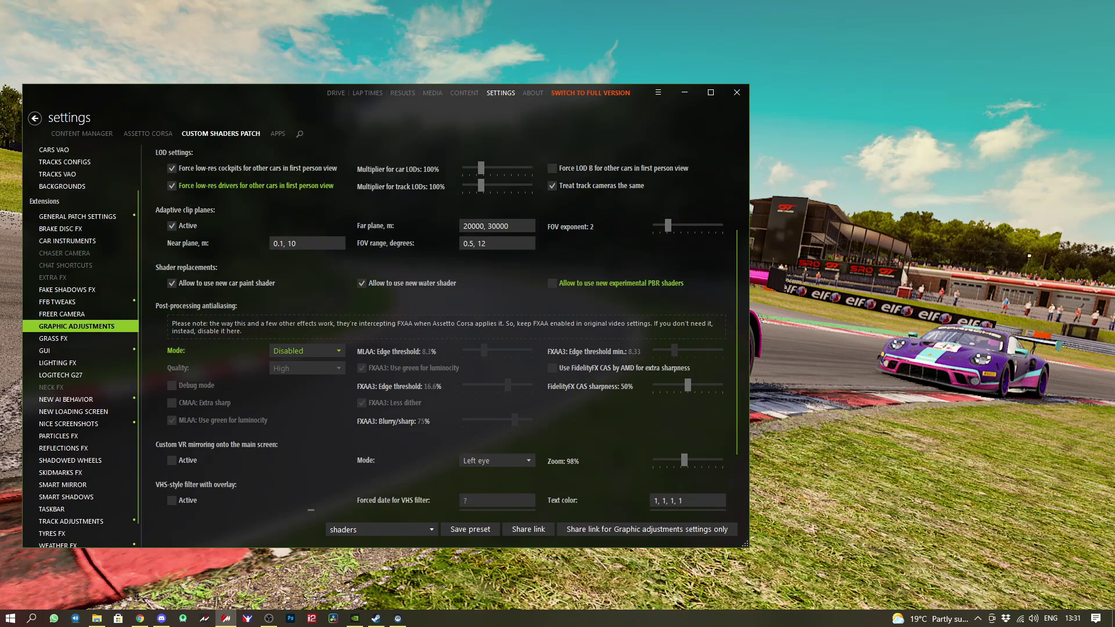
pyautogui.scroll(-1, 75, 523)
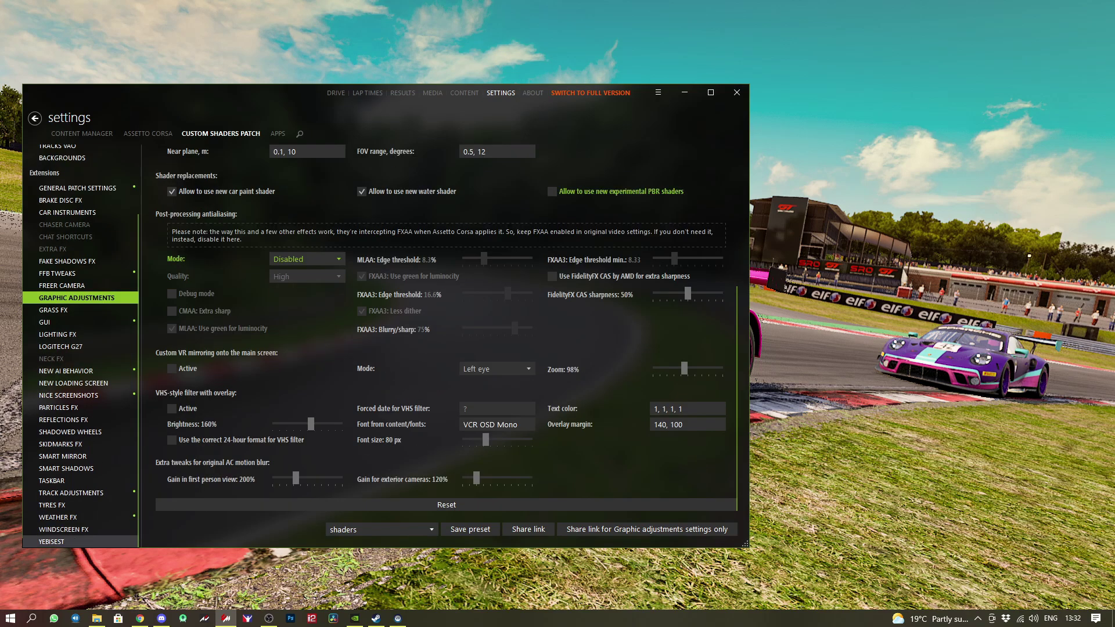
pyautogui.click(53, 541)
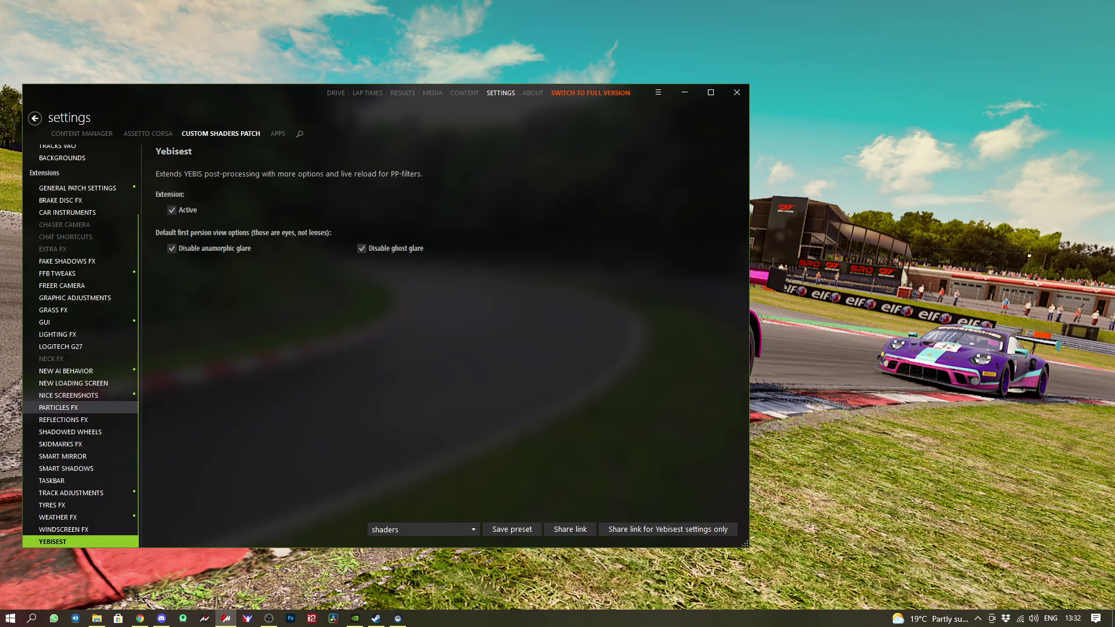
pyautogui.click(58, 407)
# - Scroll the Particles FX settings pane back to the top
pyautogui.scroll(4, 441, 328)
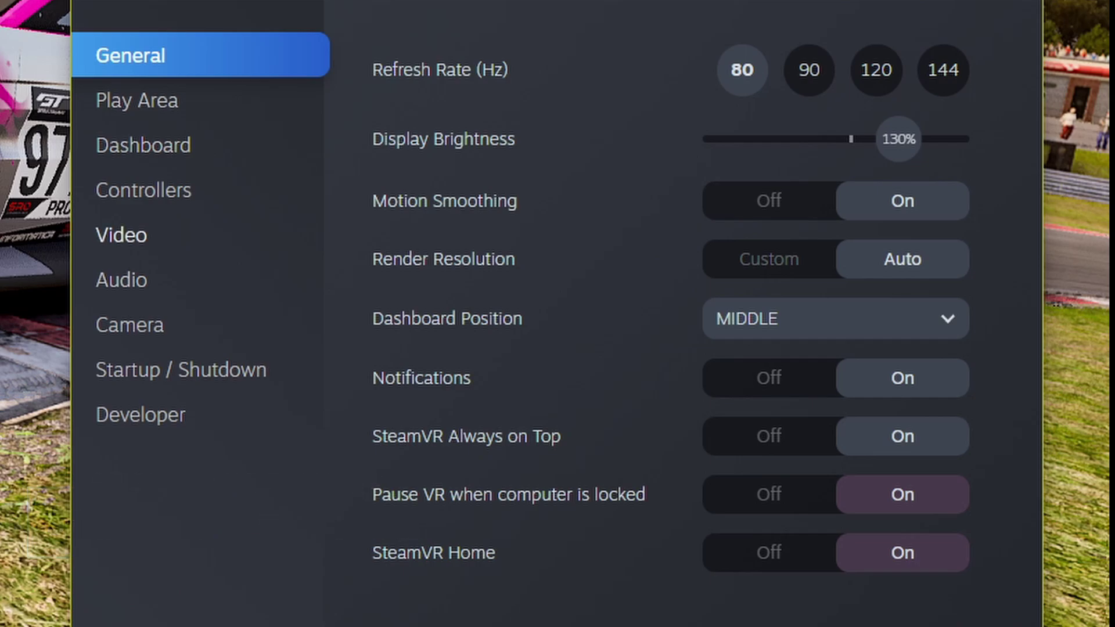
# - In SteamVR per-application video settings, raise Assetto Corsa's resolution multiplier to 150%
pyautogui.click(122, 235)
pyautogui.click(669, 376)
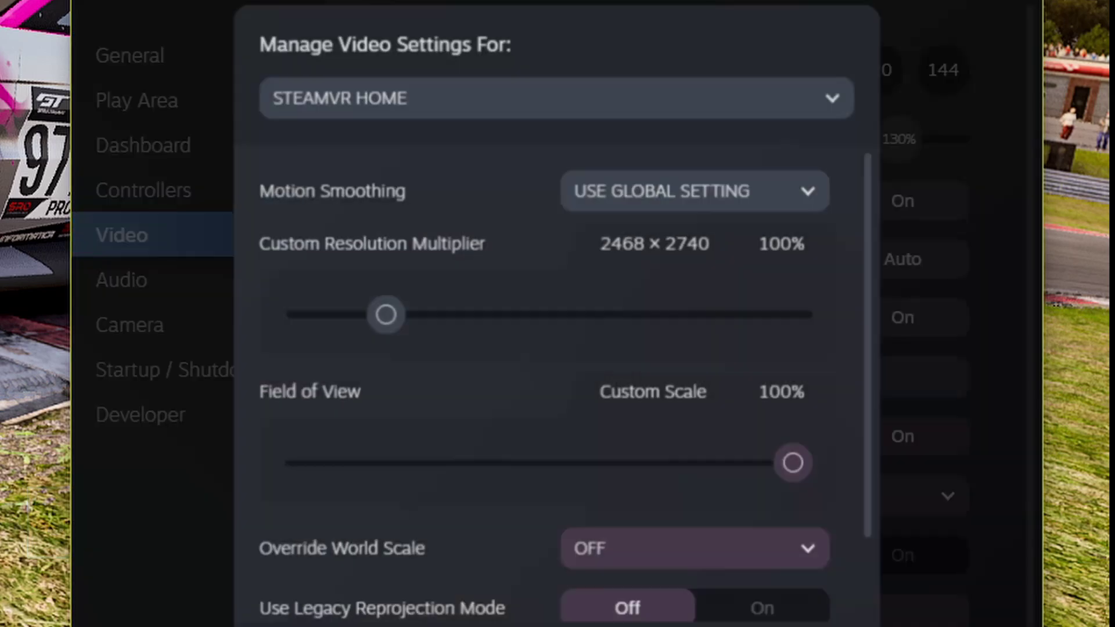
pyautogui.click(557, 100)
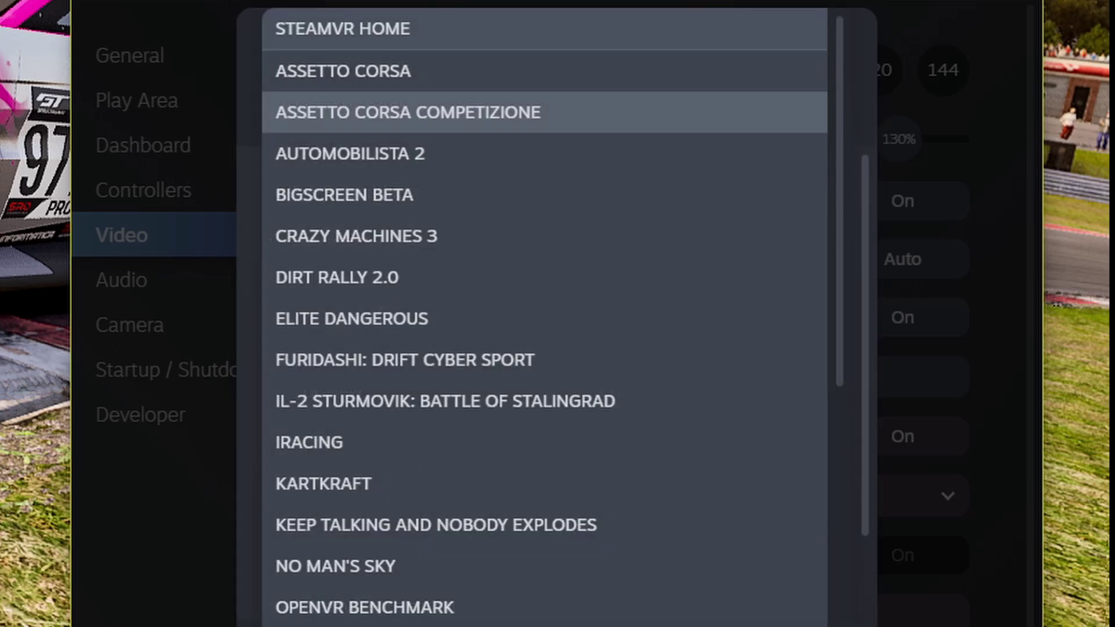
pyautogui.click(348, 70)
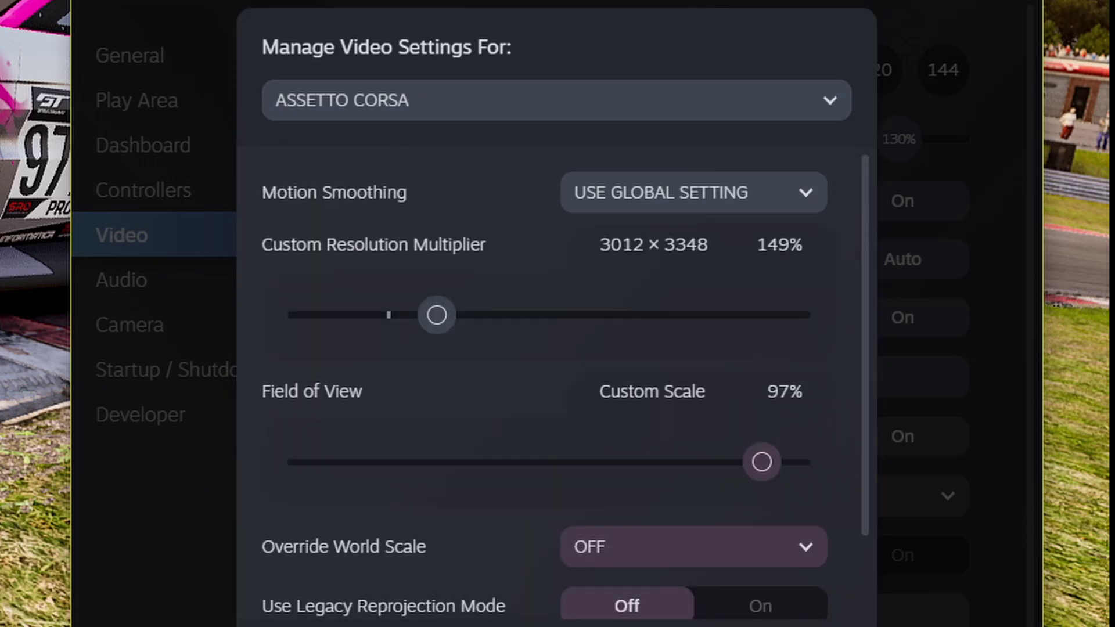
pyautogui.moveTo(437, 314); pyautogui.dragTo(440, 315)
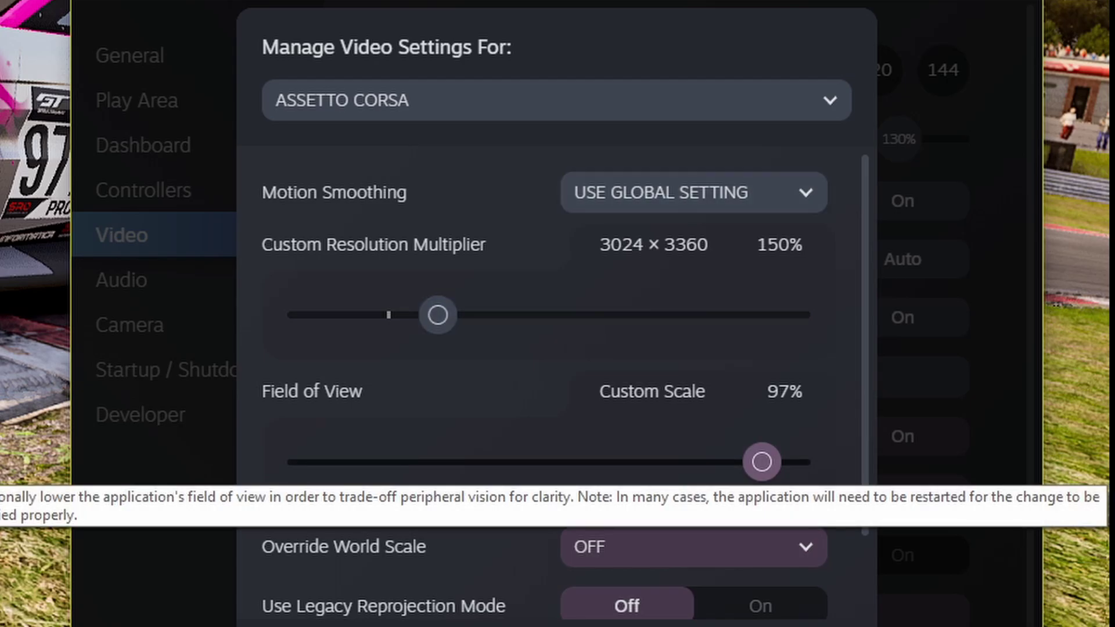
# - Set Assetto Corsa's motion smoothing to enabled, then close the per-application video settings
pyautogui.scroll(-1, 545, 371)
pyautogui.scroll(1, 546, 372)
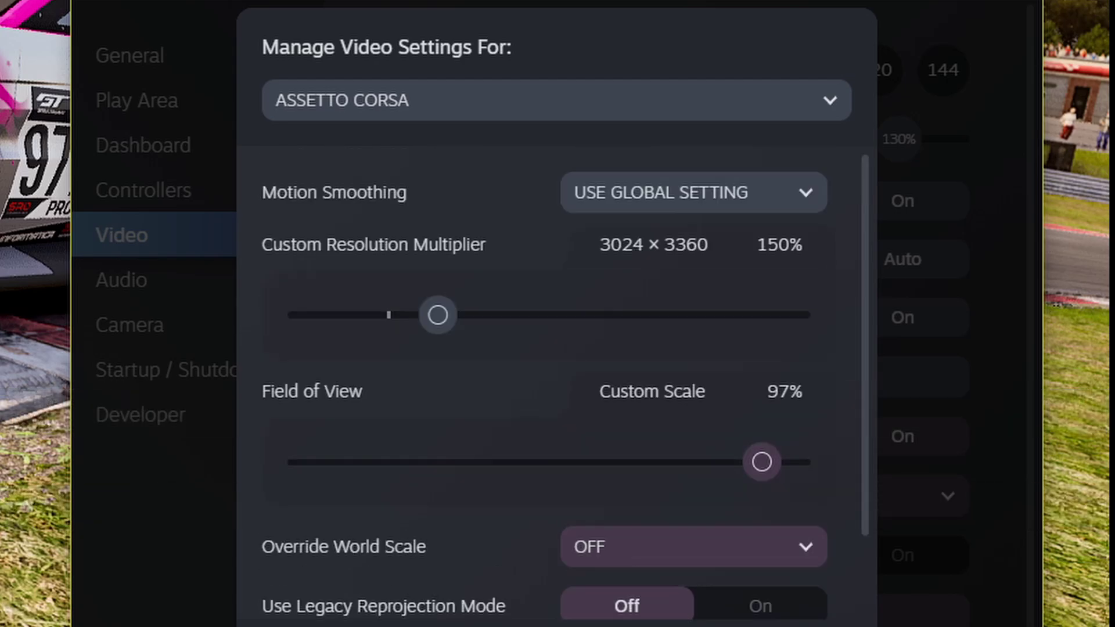
pyautogui.click(694, 192)
pyautogui.click(622, 232)
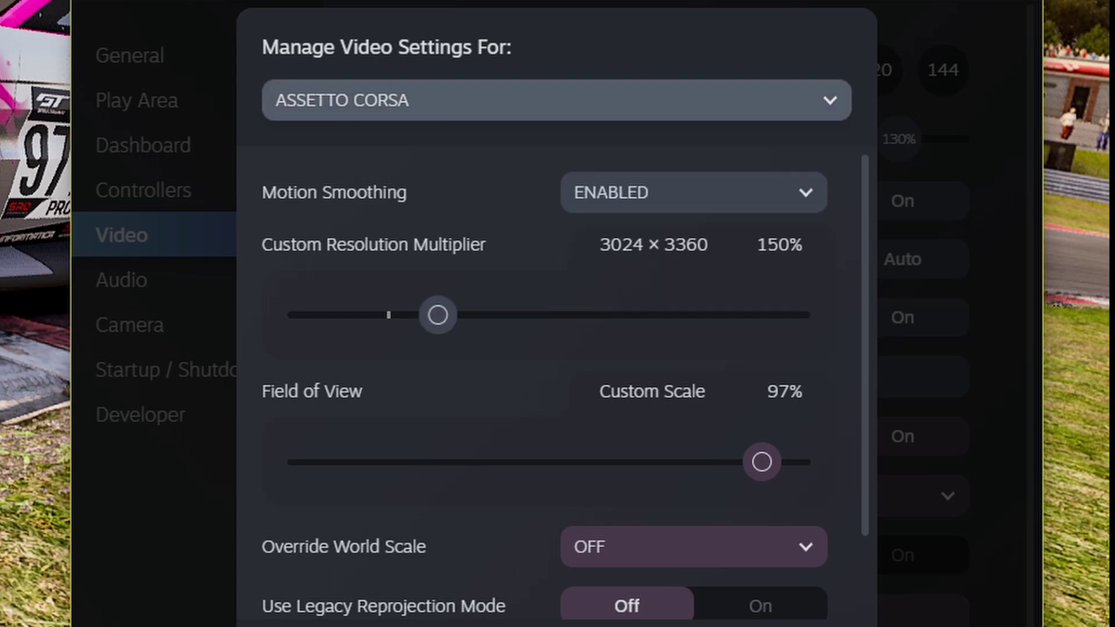
pyautogui.click(694, 192)
pyautogui.press('Up')
pyautogui.press('Up')
pyautogui.press('Up')
pyautogui.press('Return')
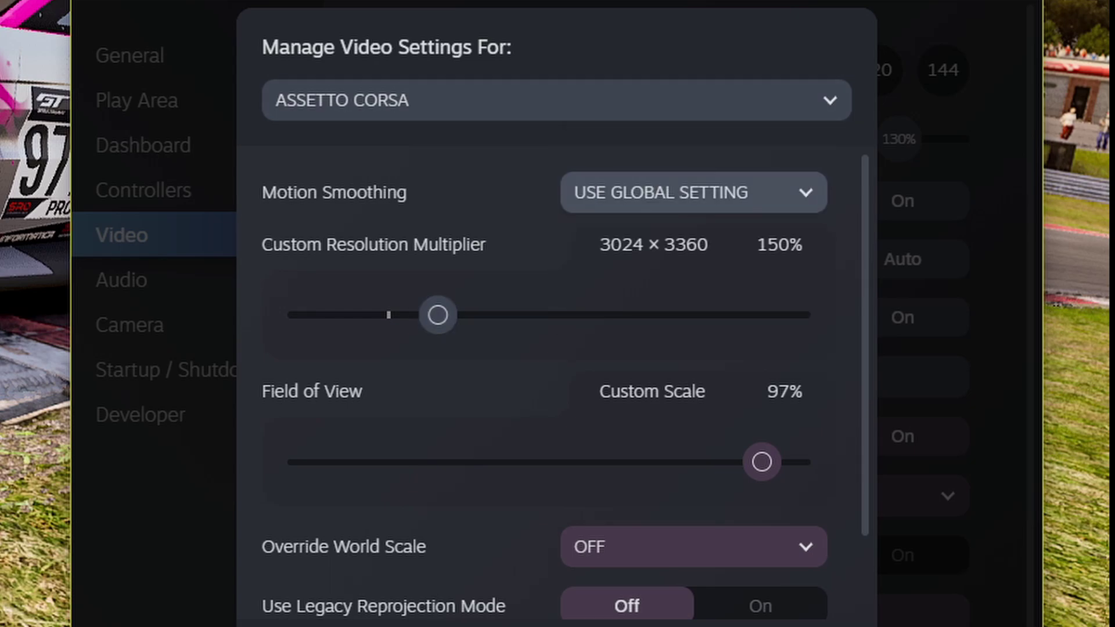
pyautogui.press('Return')
pyautogui.press('Down')
pyautogui.press('Return')
pyautogui.press('Escape')
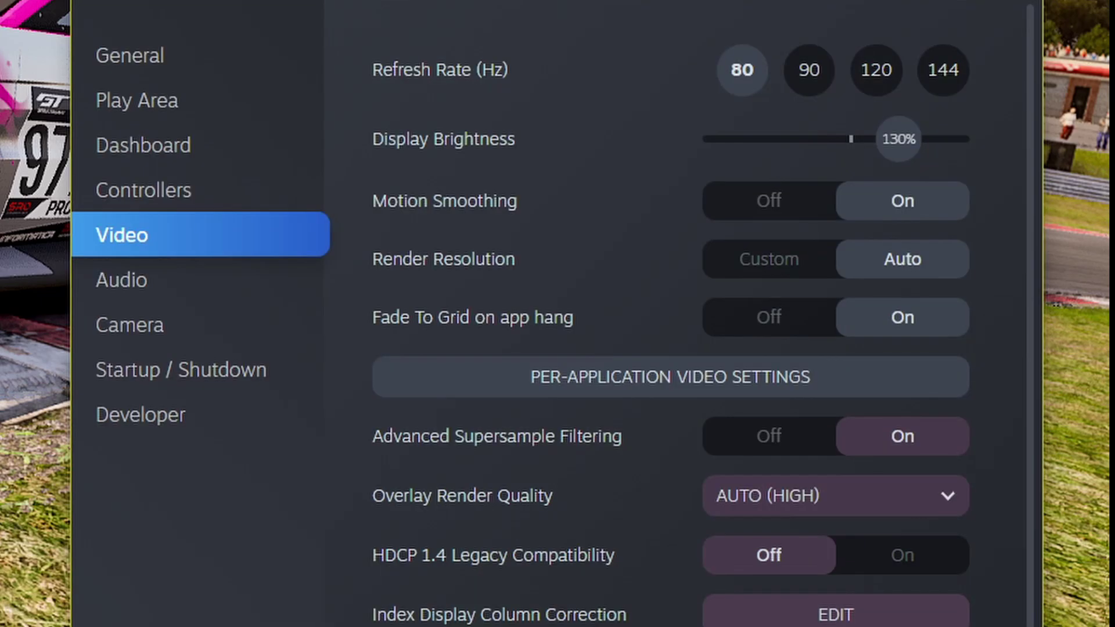